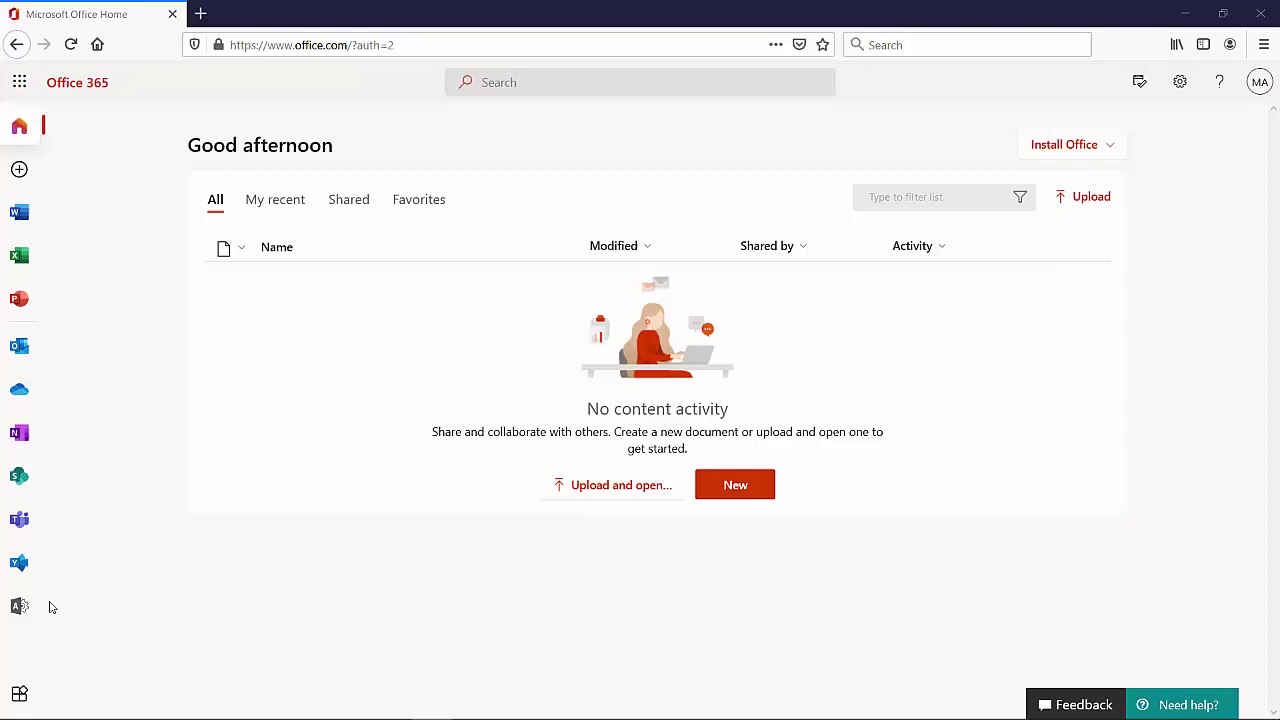
# - Open the Microsoft 365 admin center and expand its full navigation list
pyautogui.click(28, 607)
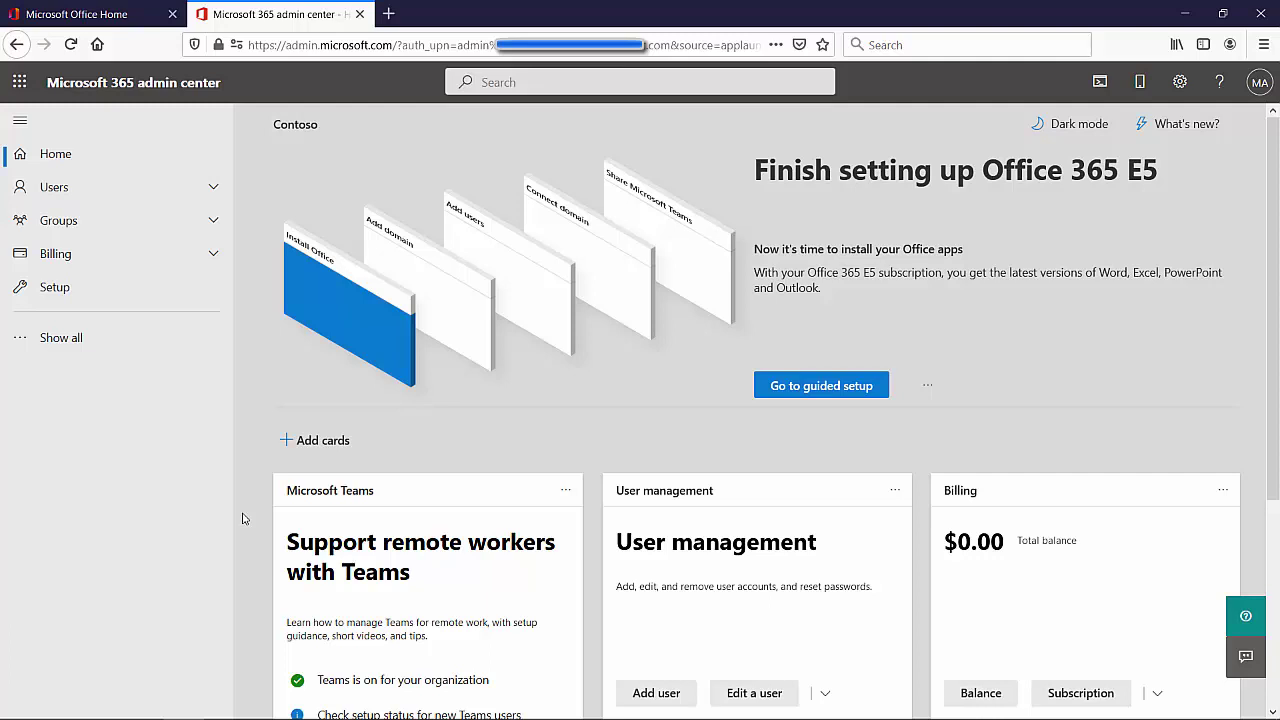
pyautogui.click(67, 342)
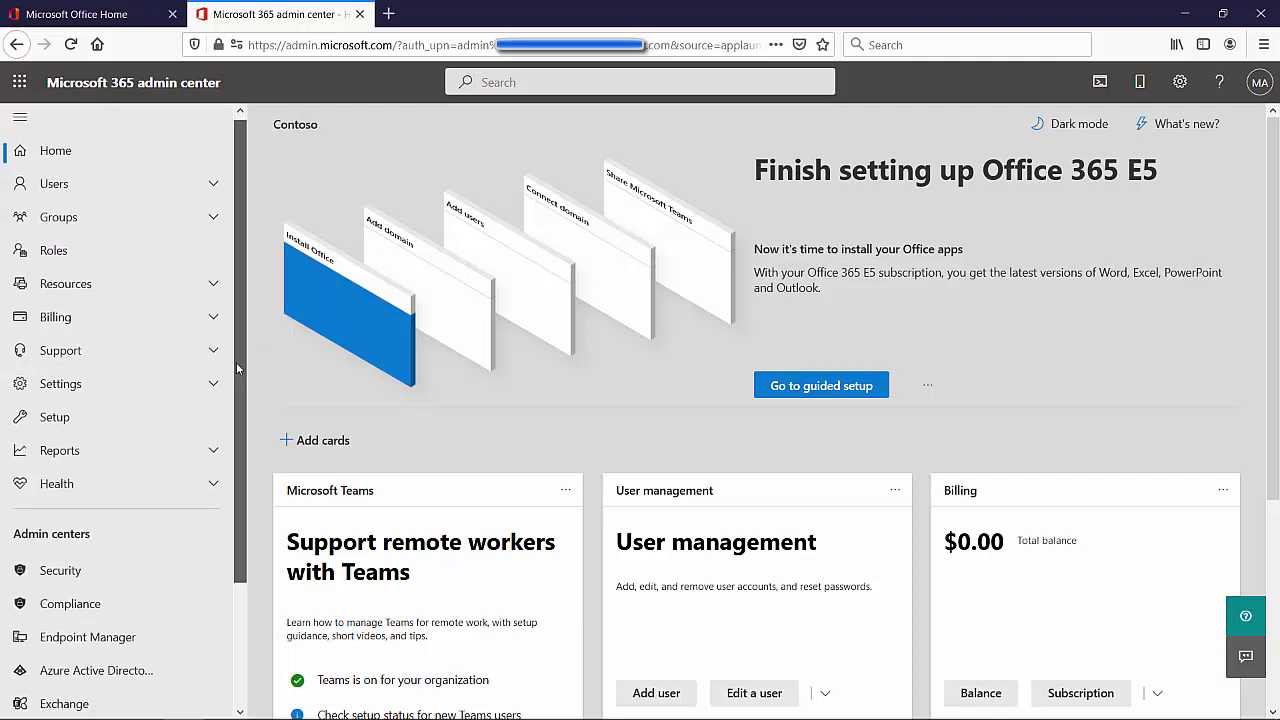
pyautogui.moveTo(237, 369); pyautogui.dragTo(223, 486)
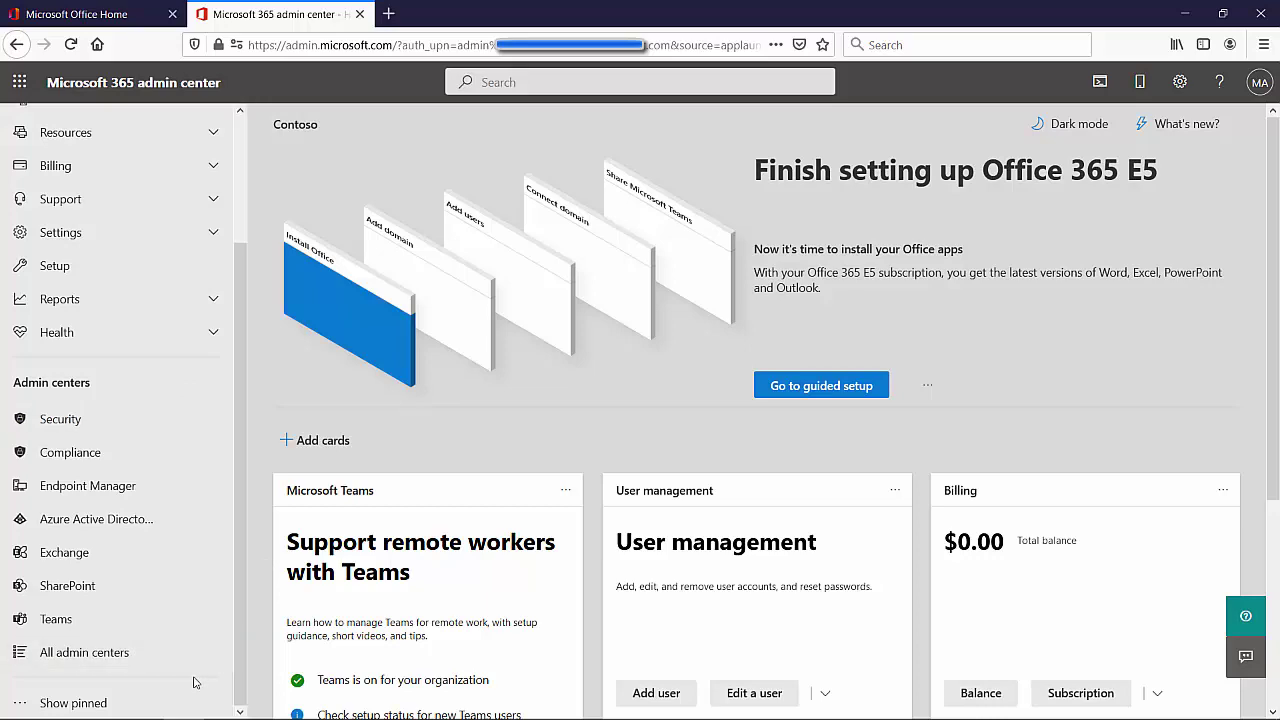
# - From All admin centers, launch the Teams admin center in a new tab
pyautogui.click(66, 665)
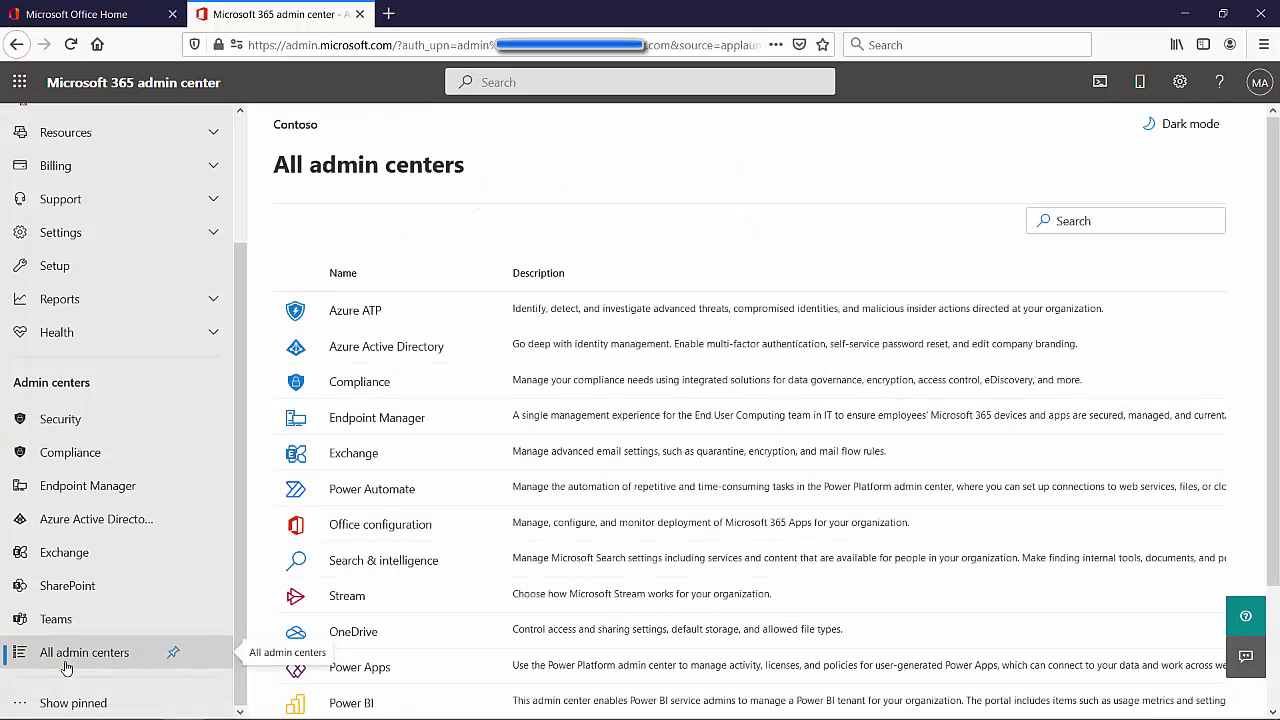
pyautogui.scroll(-3, 1011, 449)
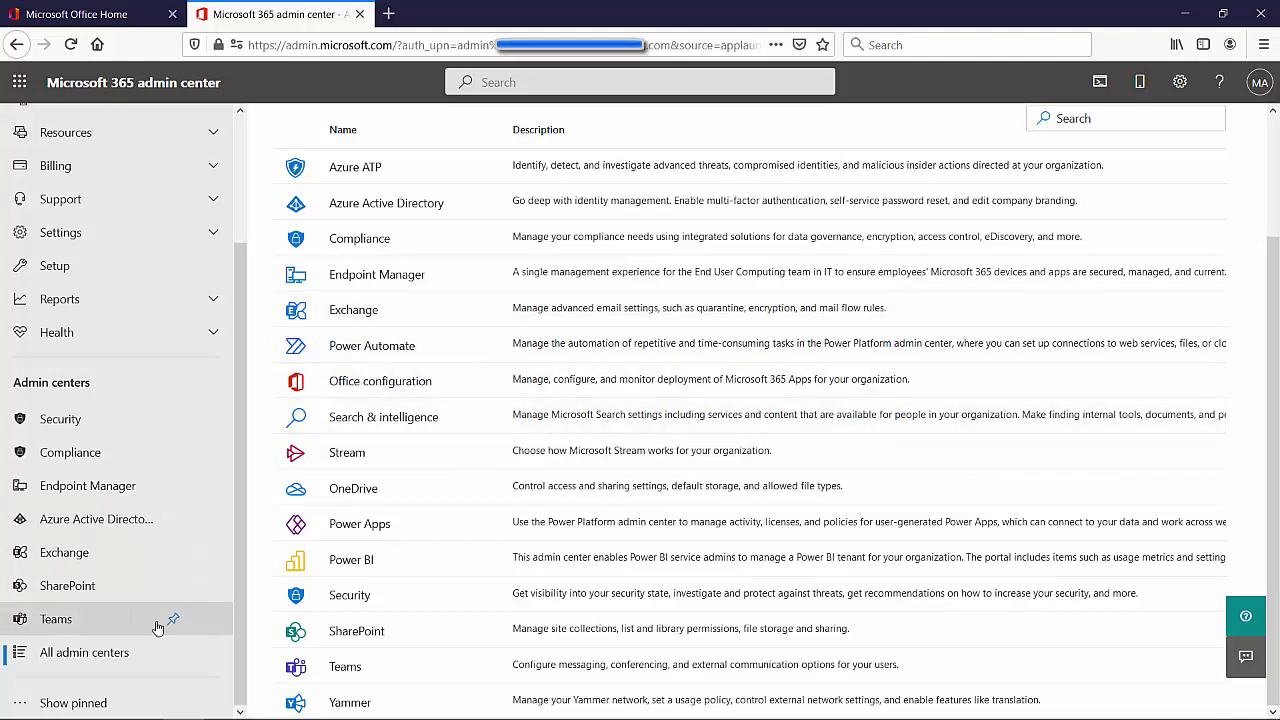
pyautogui.click(88, 624)
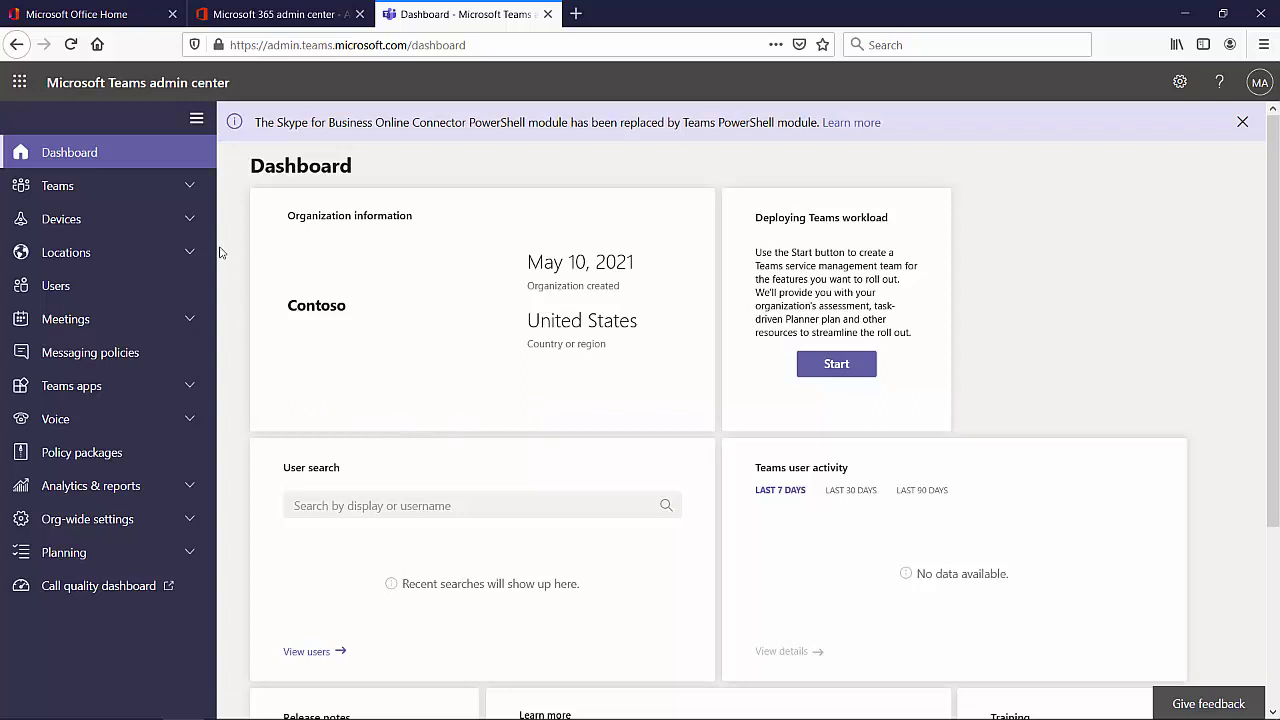
# - Expand Devices and go to the IP phones page
pyautogui.click(186, 220)
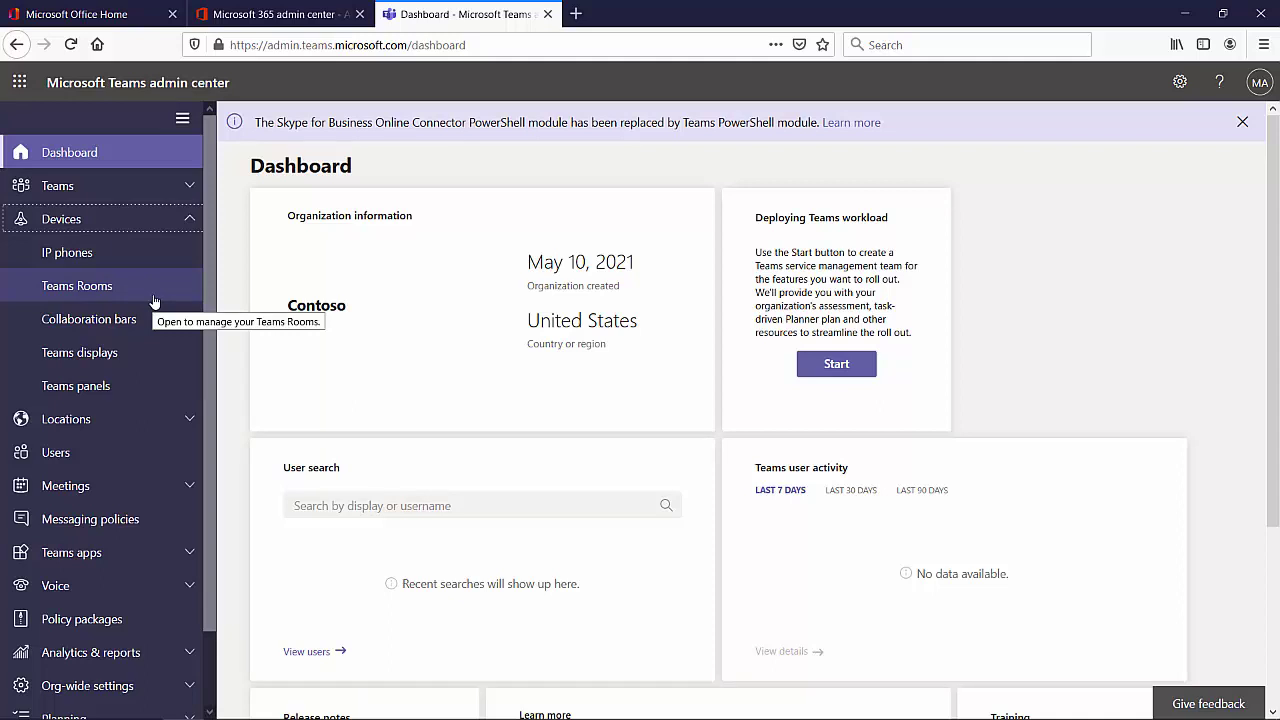
pyautogui.click(65, 255)
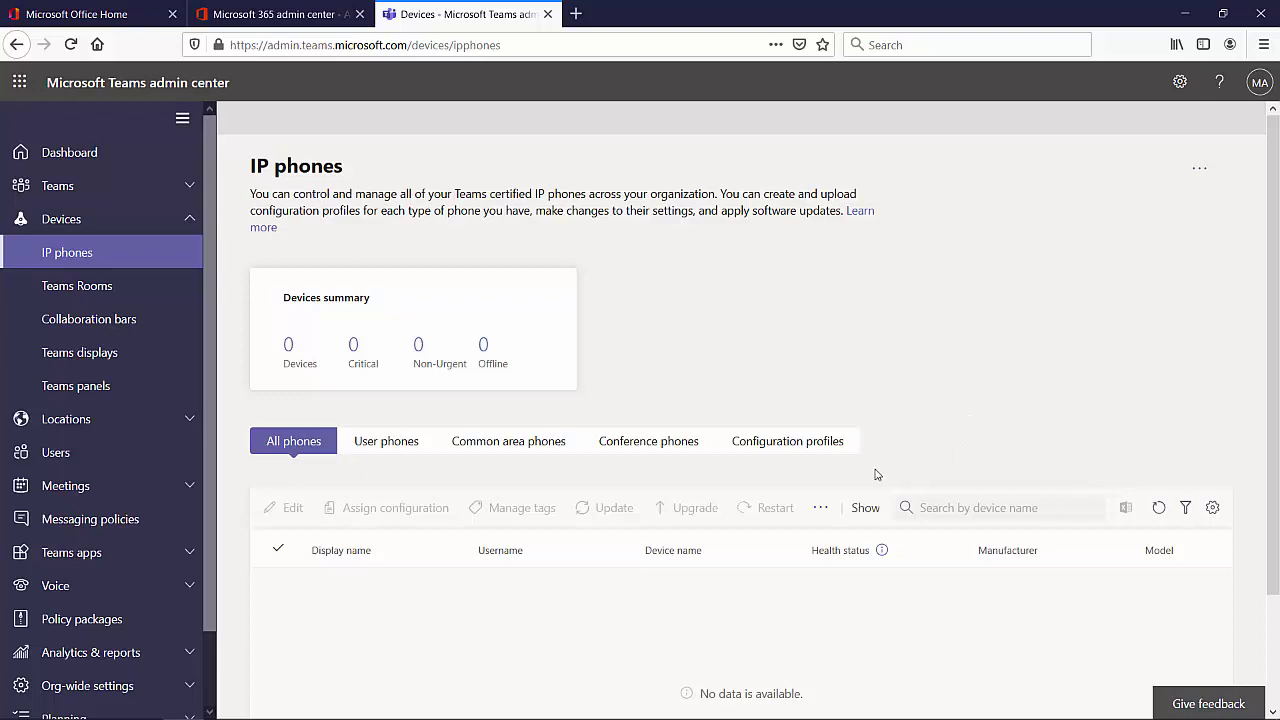
# - Switch to IP phone Configuration profiles and start adding a new profile
pyautogui.click(785, 447)
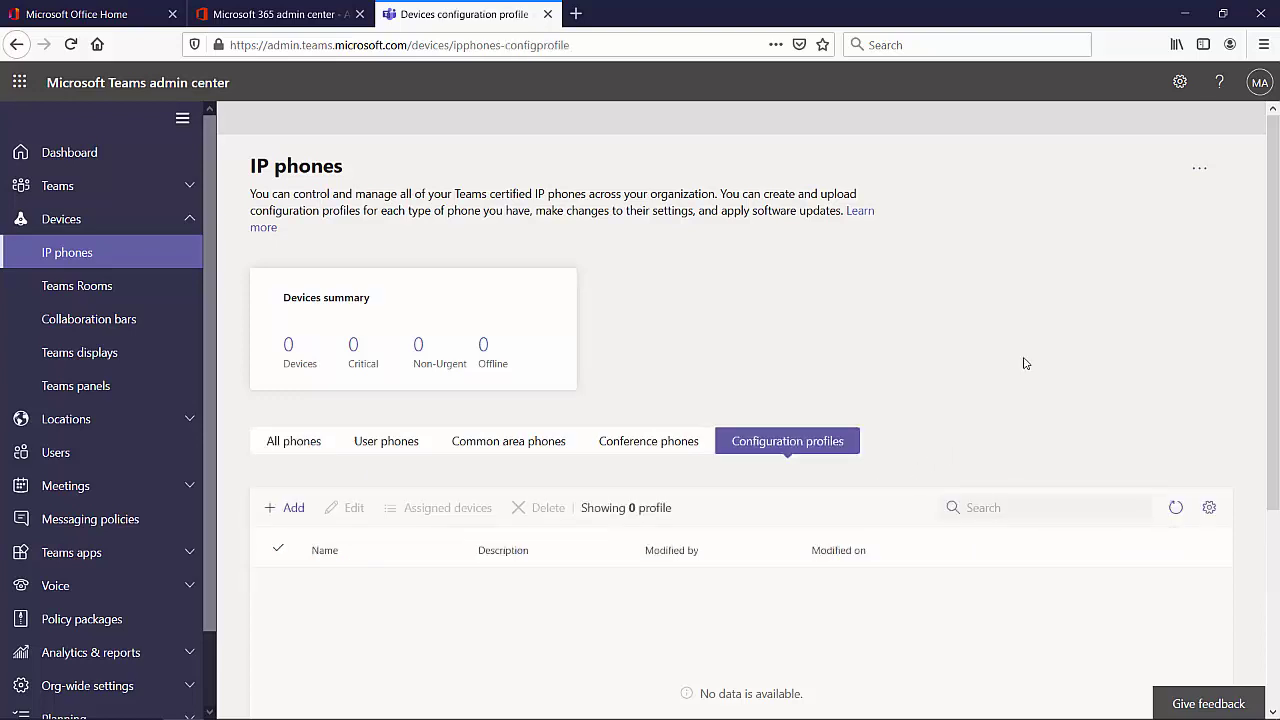
pyautogui.scroll(-2, 1024, 363)
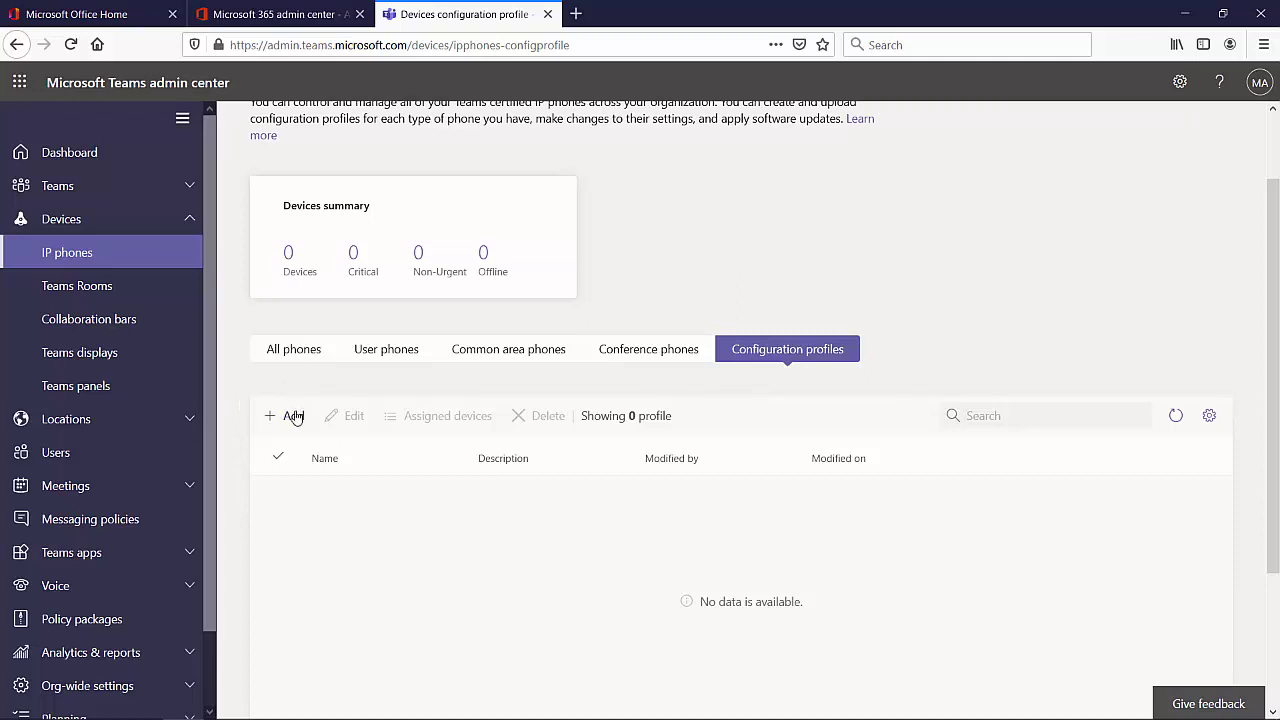
pyautogui.click(292, 416)
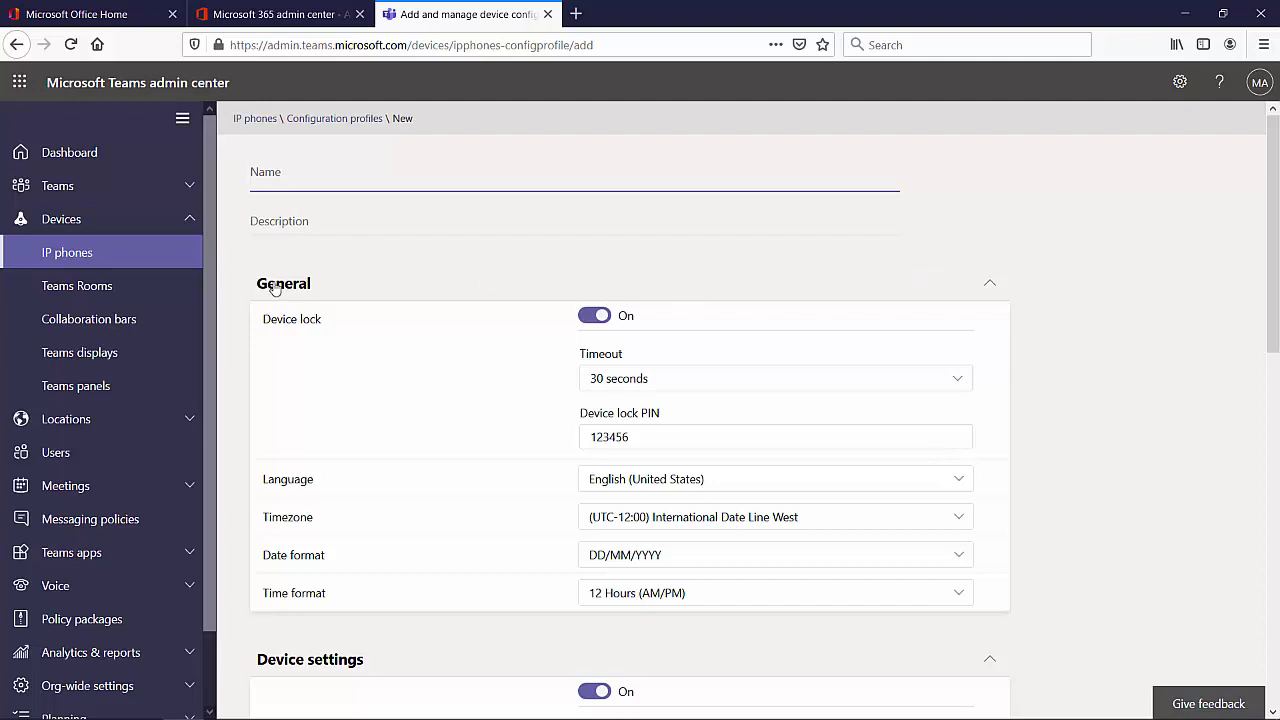
pyautogui.scroll(-3, 300, 340)
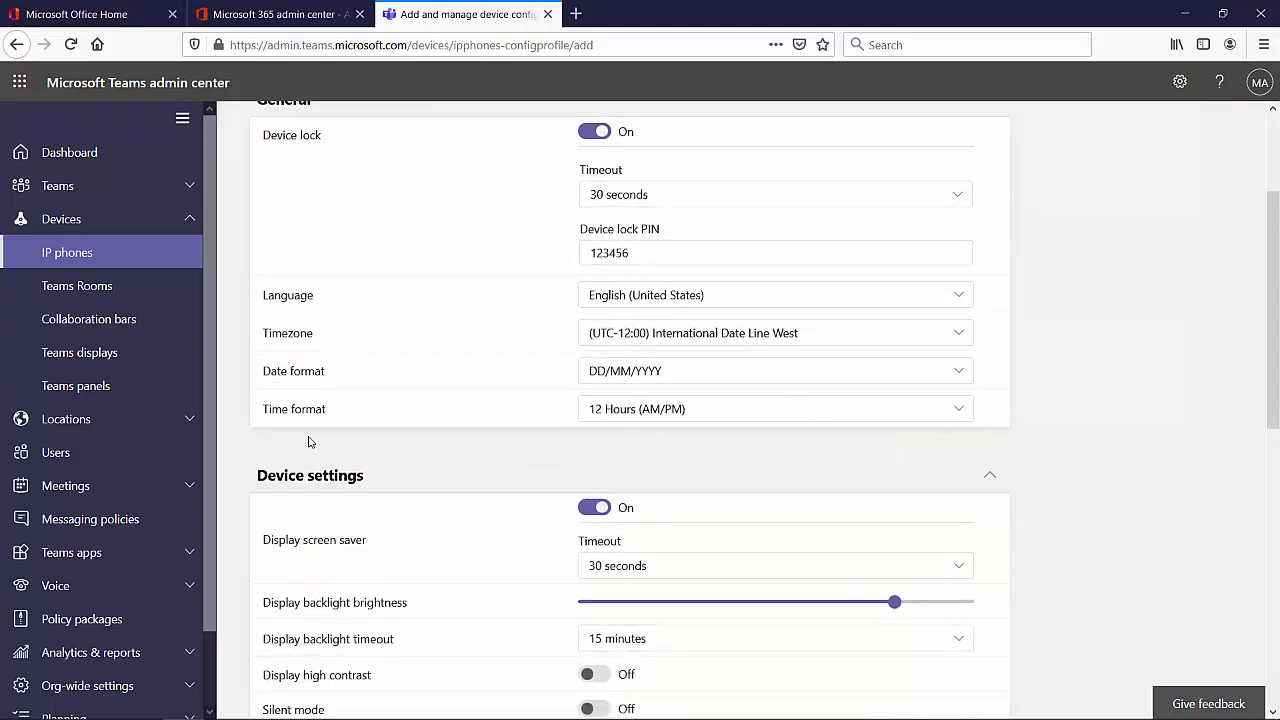
pyautogui.scroll(-8, 325, 495)
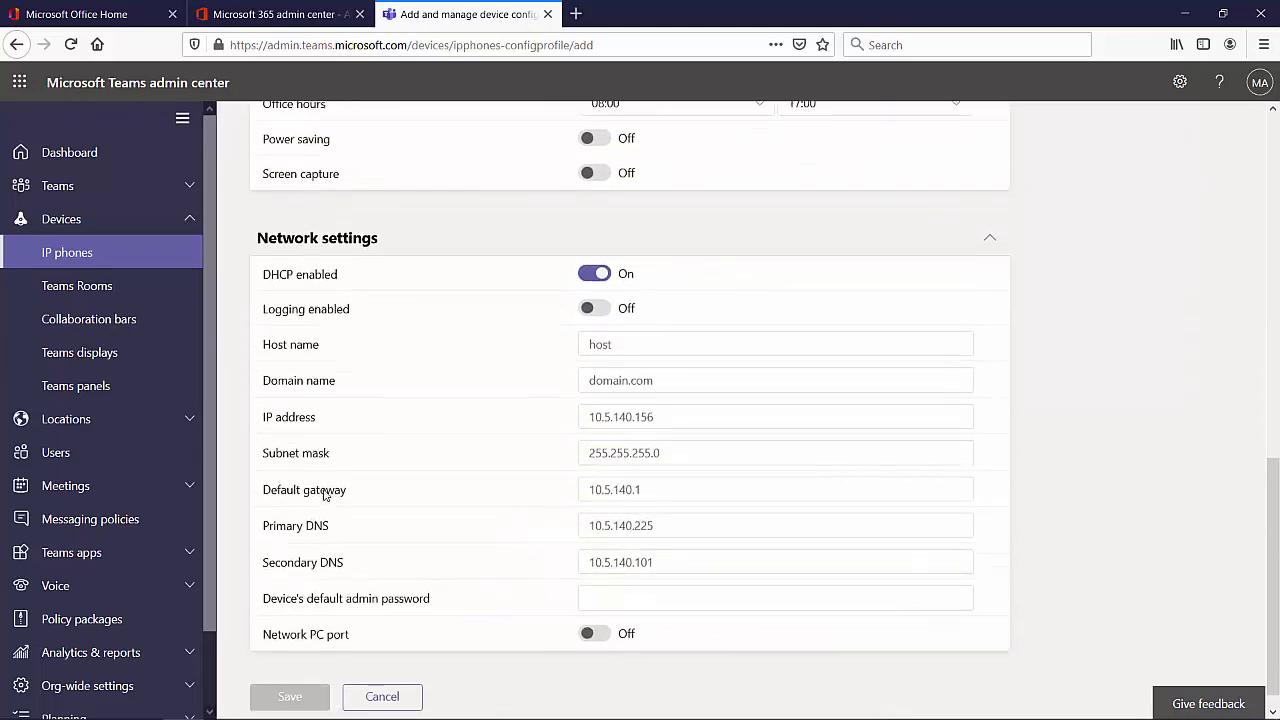
pyautogui.scroll(7, 325, 494)
pyautogui.scroll(4, 323, 495)
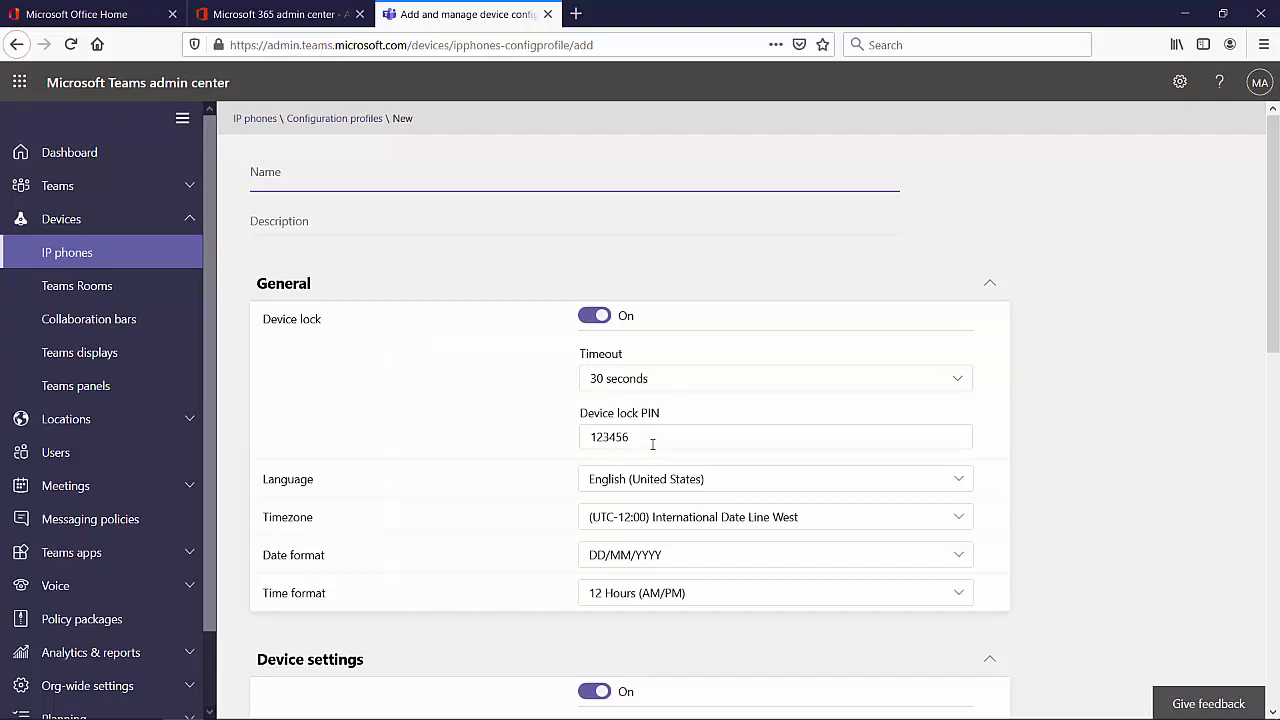
pyautogui.moveTo(654, 443); pyautogui.dragTo(574, 443)
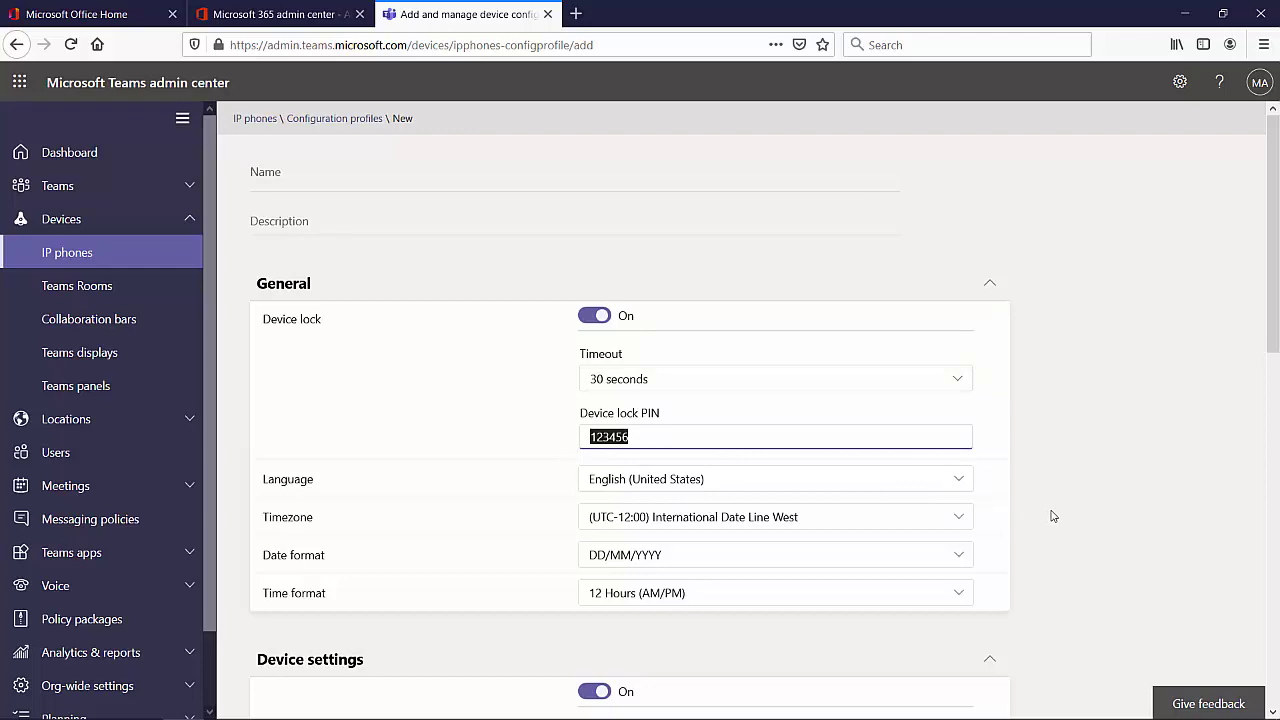
pyautogui.scroll(-2, 908, 597)
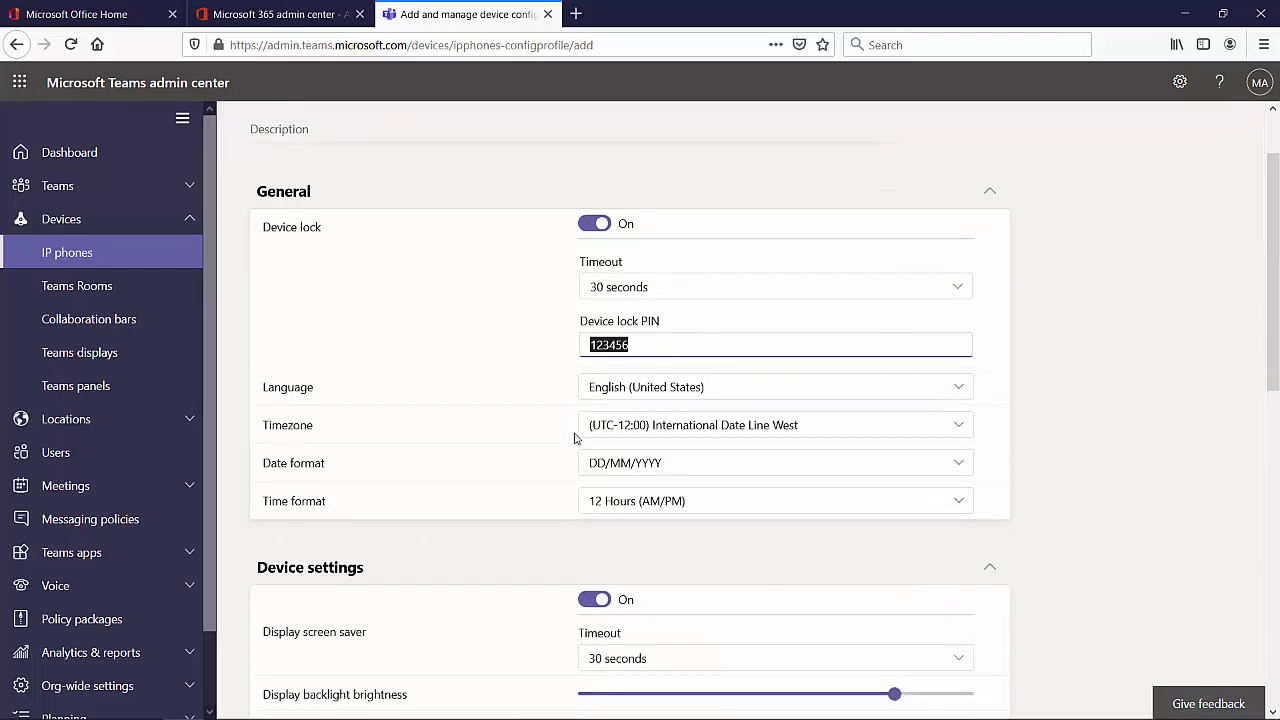
pyautogui.scroll(-6, 703, 526)
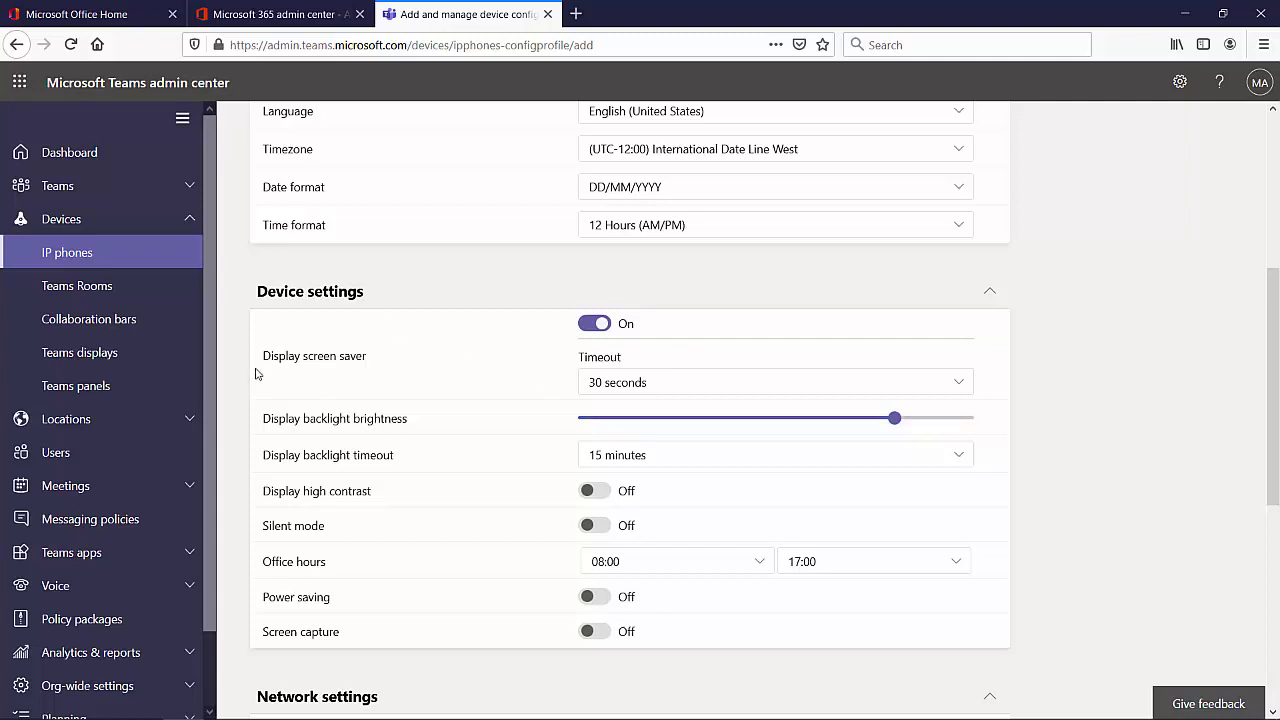
# - Set the screen saver timeout to 1 minute and enter the device's default admin password
pyautogui.click(604, 387)
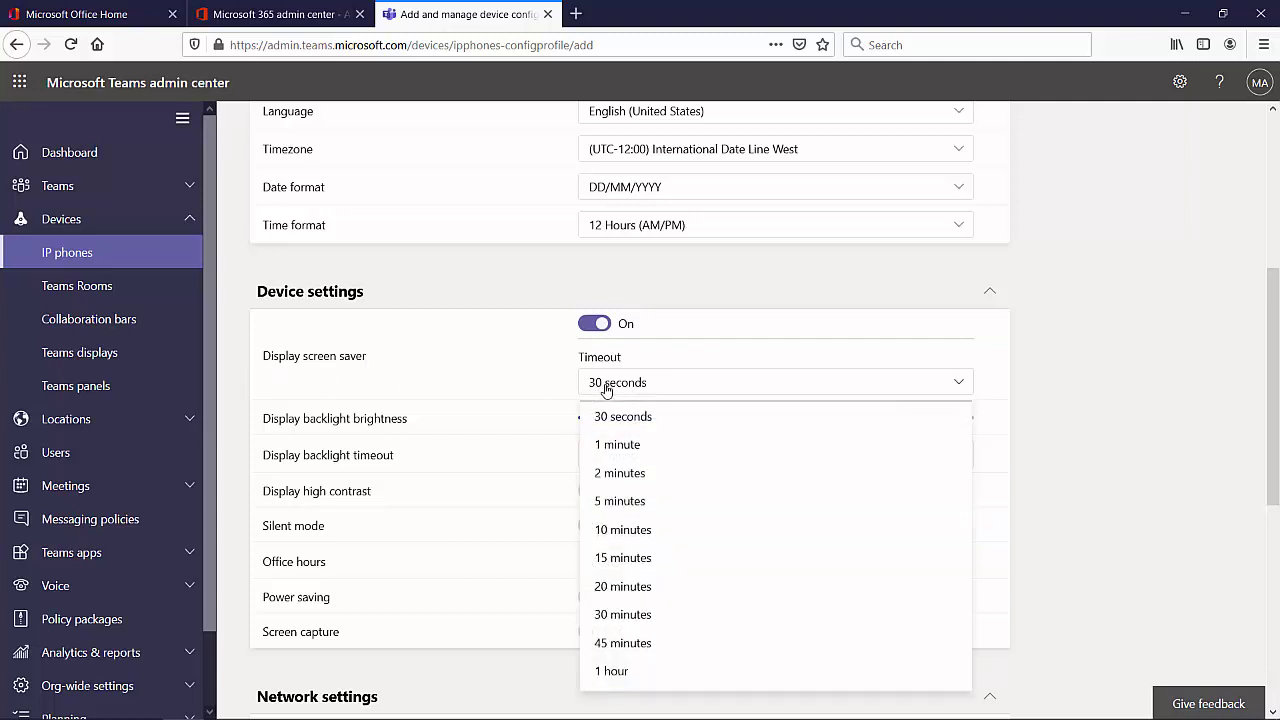
pyautogui.click(605, 455)
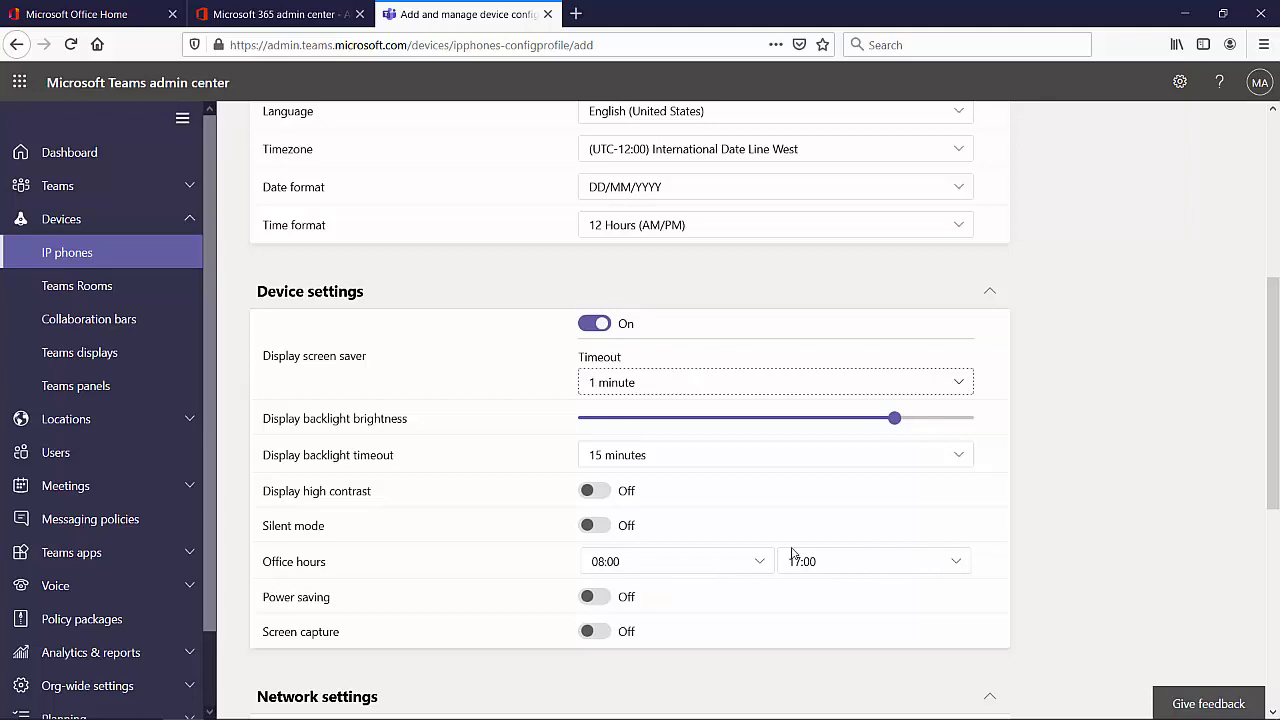
pyautogui.scroll(-2, 787, 550)
pyautogui.scroll(-4, 787, 549)
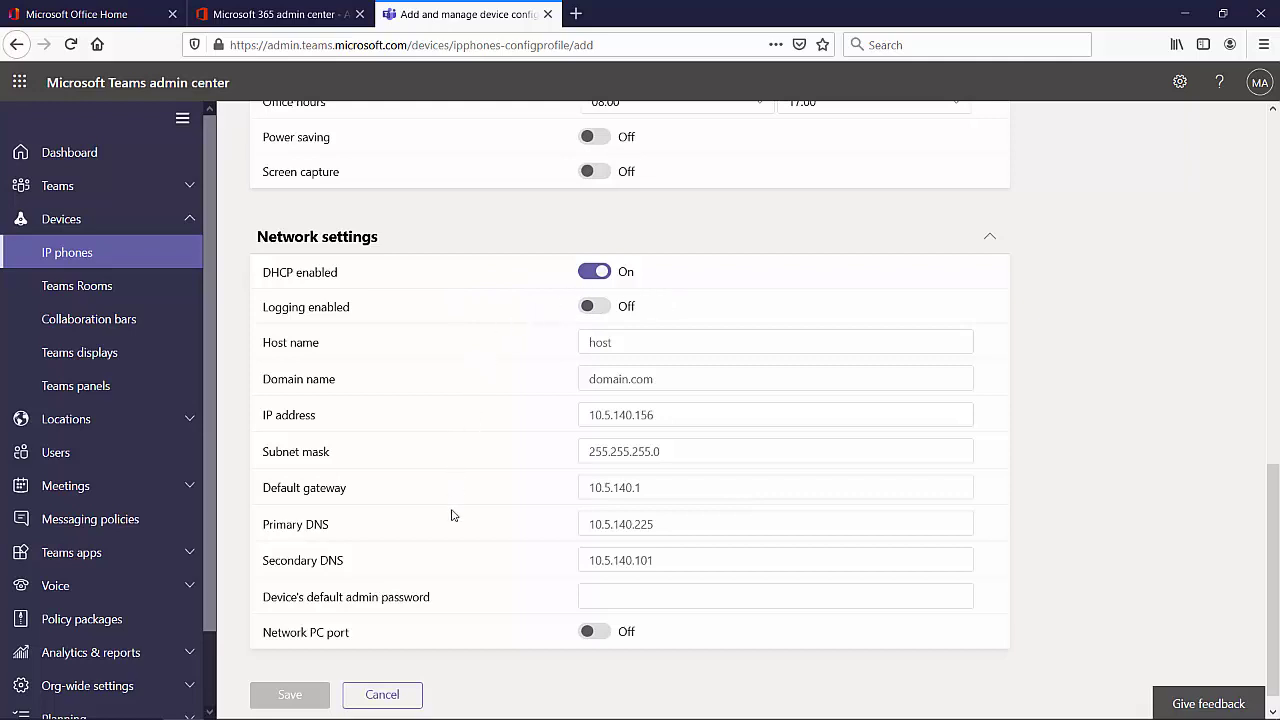
pyautogui.click(618, 596)
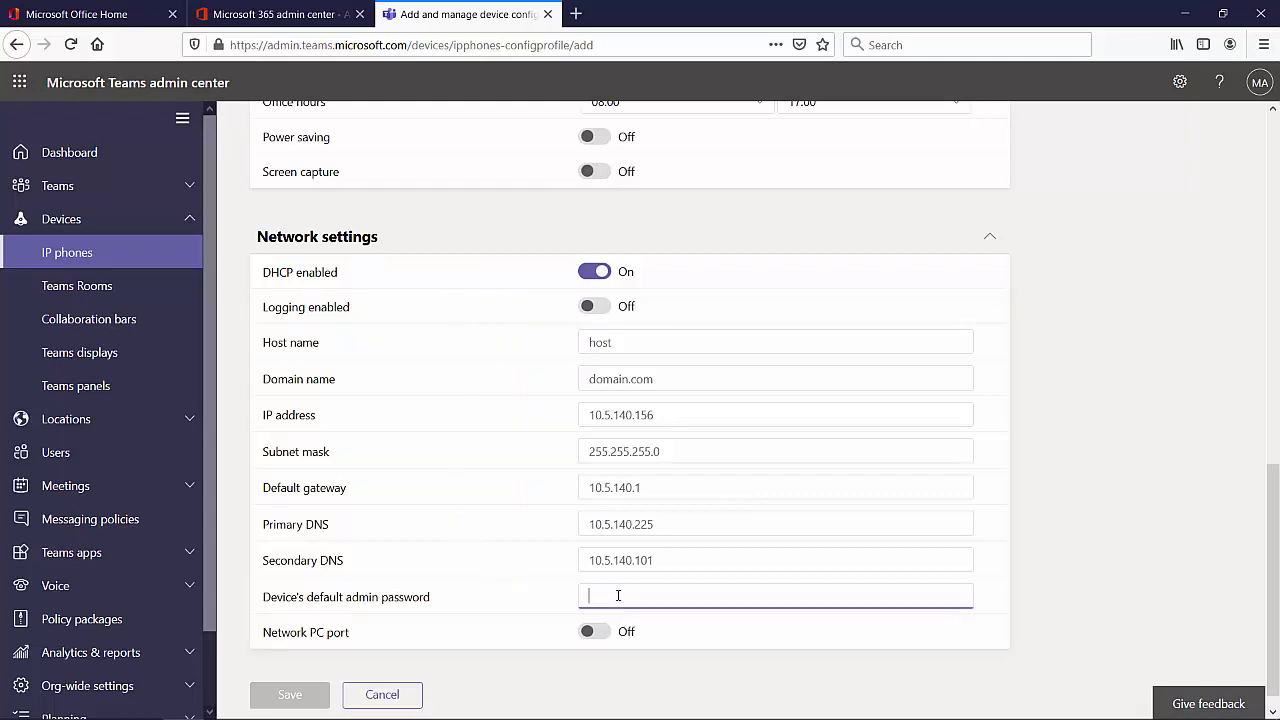
pyautogui.scroll(5, 826, 527)
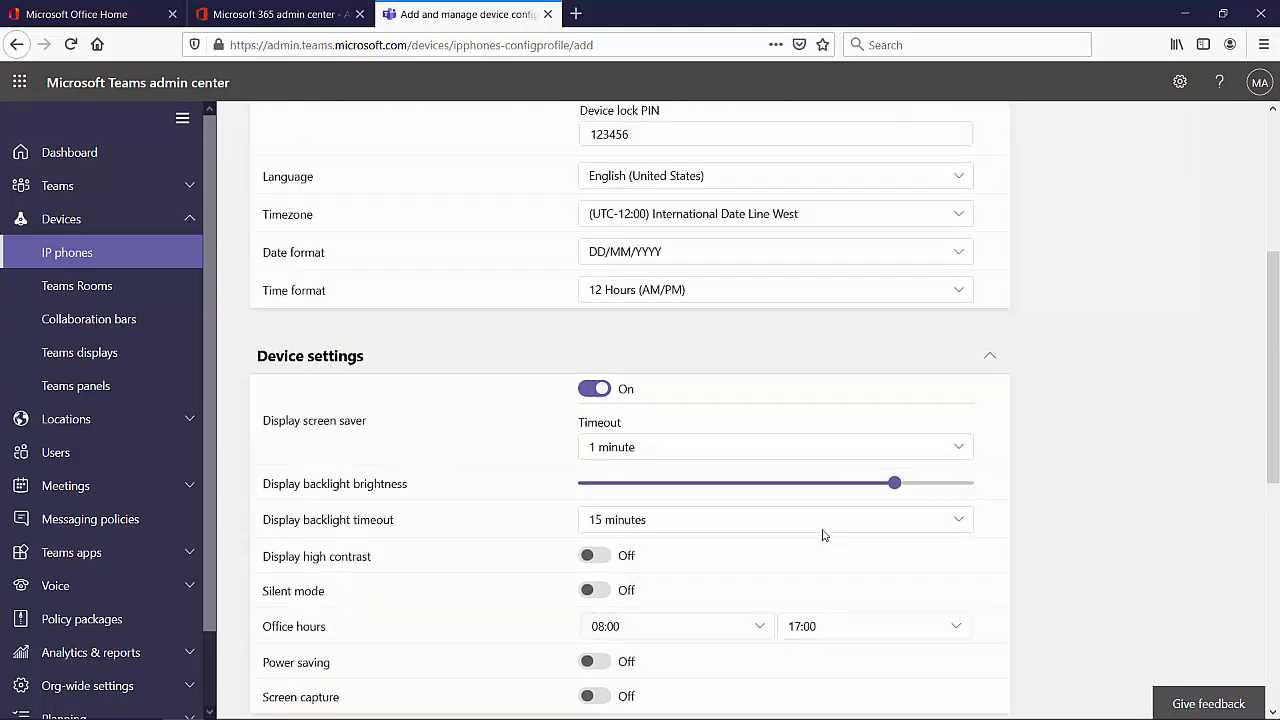
pyautogui.scroll(3, 826, 535)
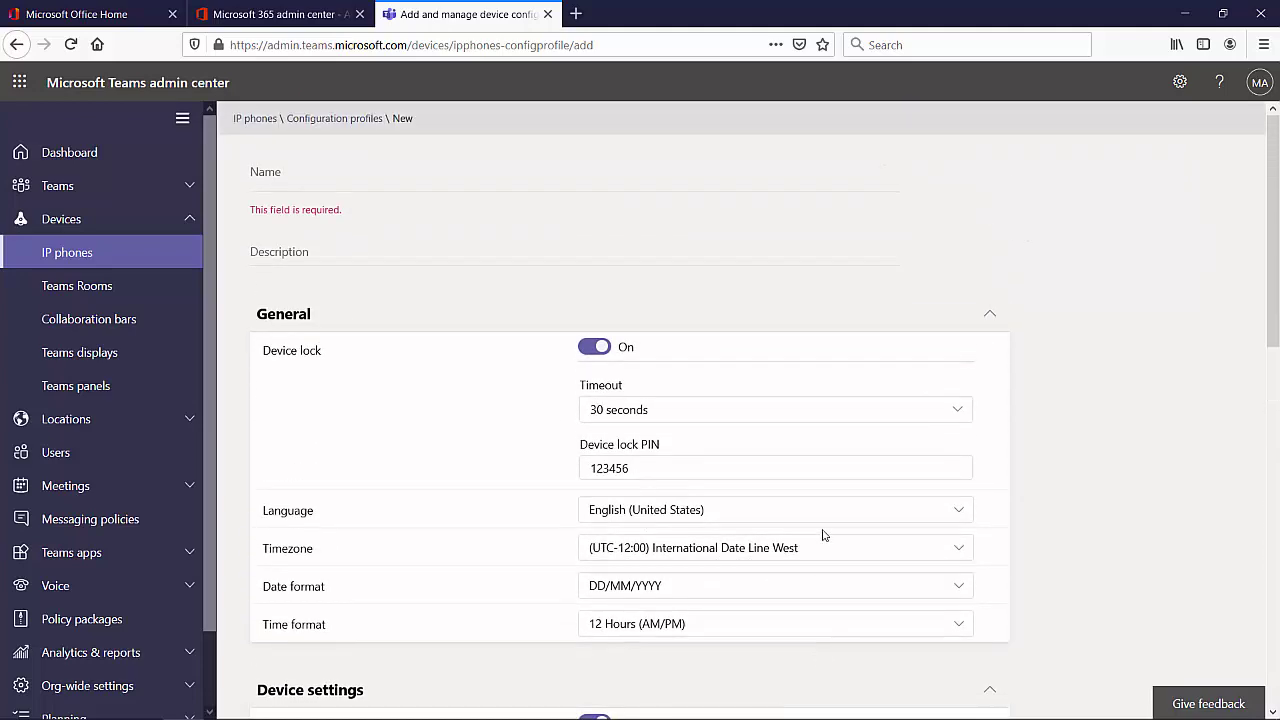
# - Name the profile 'BurningIceTech Corp HQ' and paste the description 'Teams Configuration Profile for BurningIceTech HQ'
pyautogui.click(302, 175)
pyautogui.write('BurningIceT')
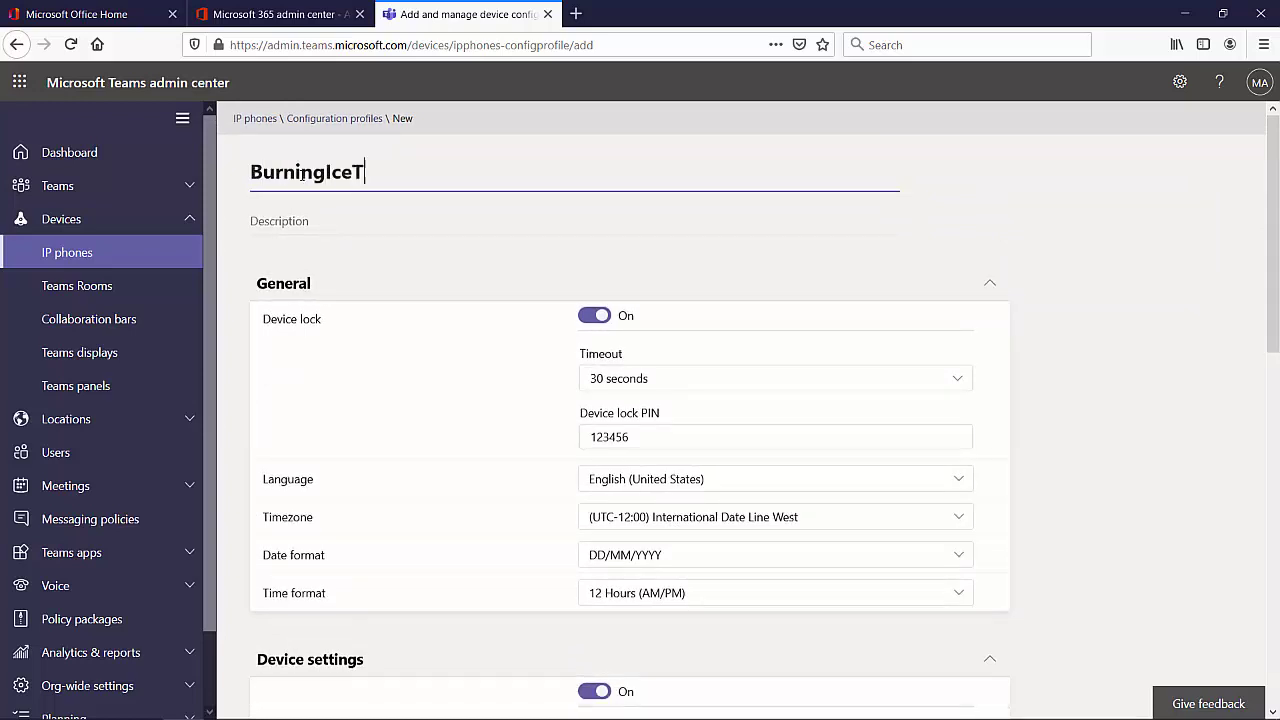
pyautogui.write('ech Corp H')
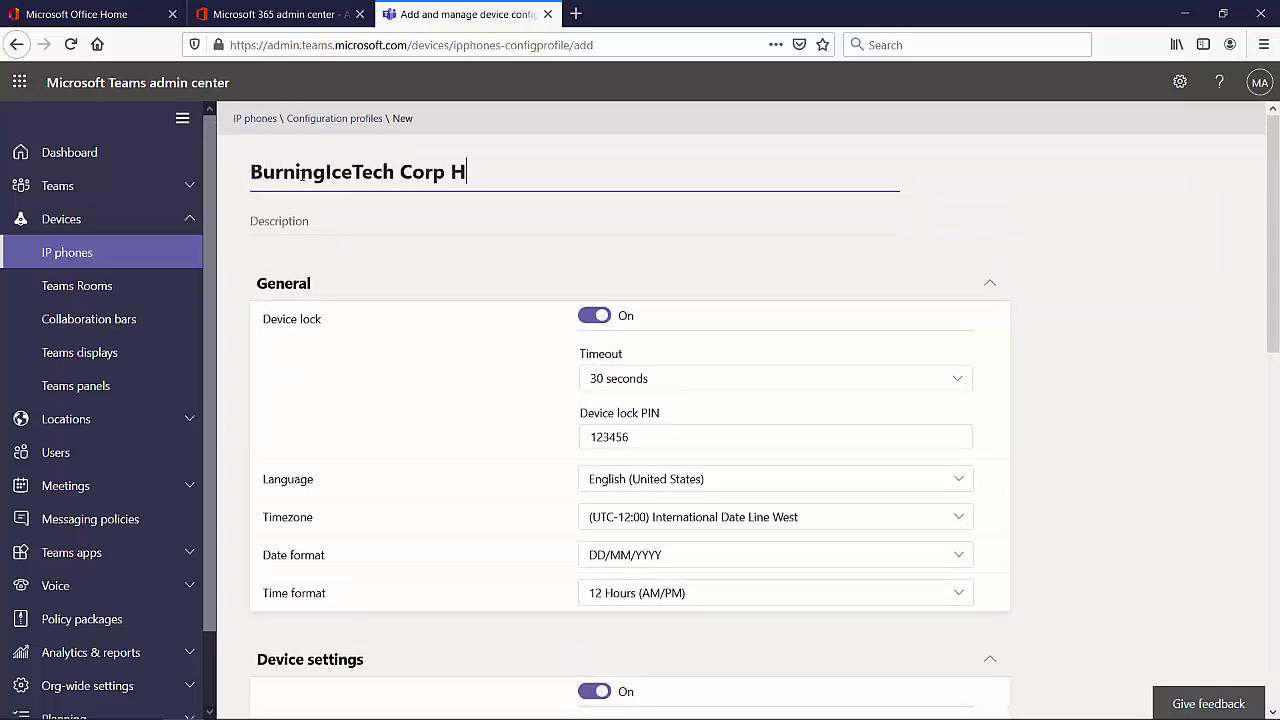
pyautogui.write('Q')
pyautogui.press('Tab')
pyautogui.write('Teams Configuration Profile for BurningIceTech HQ')
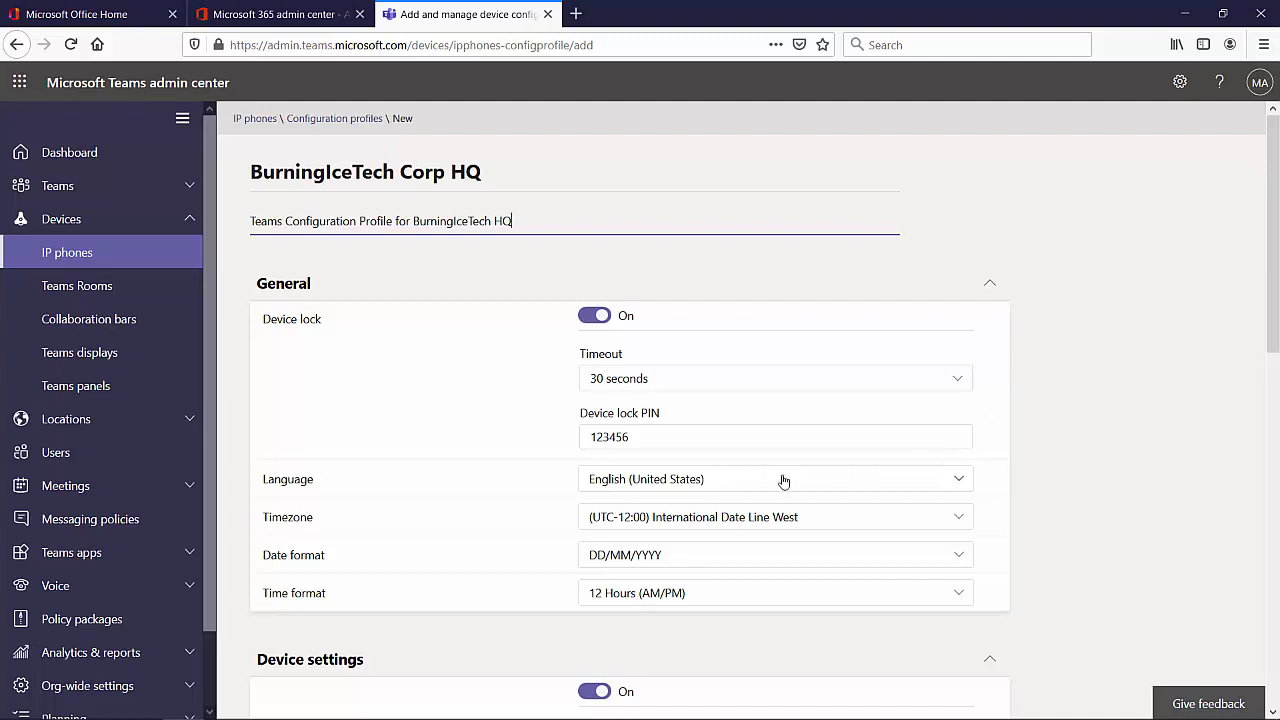
pyautogui.scroll(-3, 785, 482)
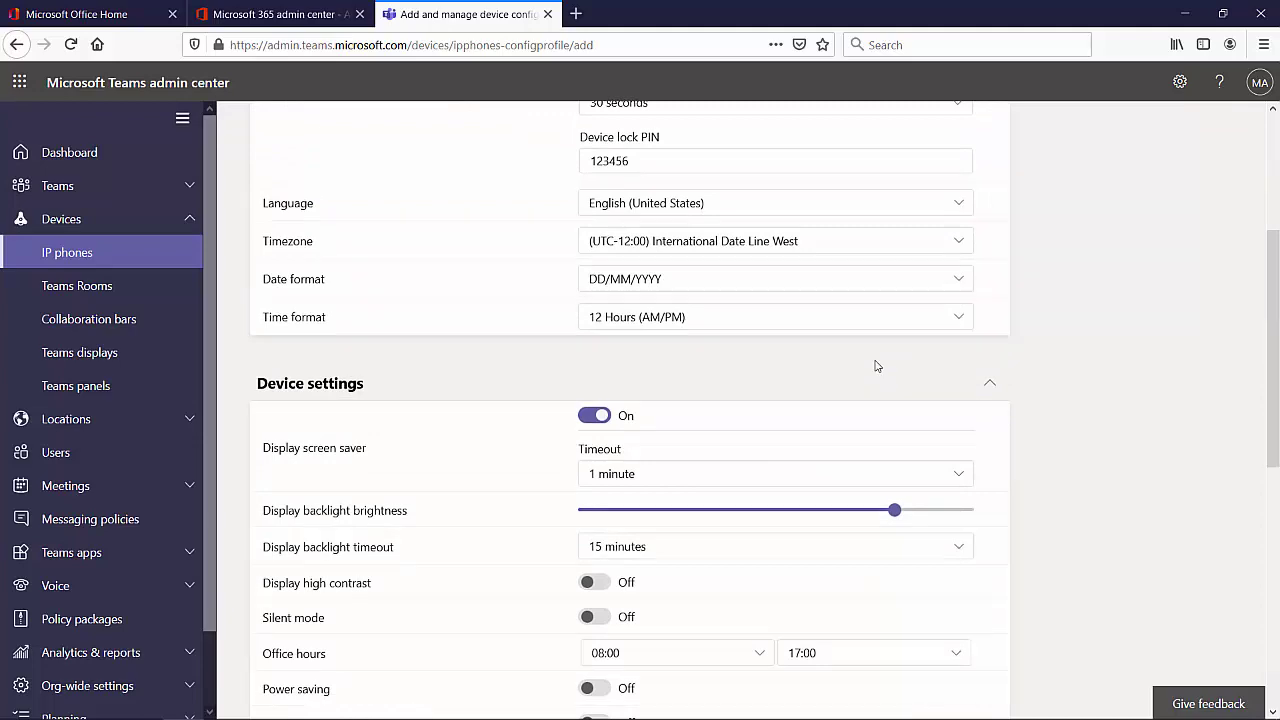
pyautogui.scroll(-3, 1117, 349)
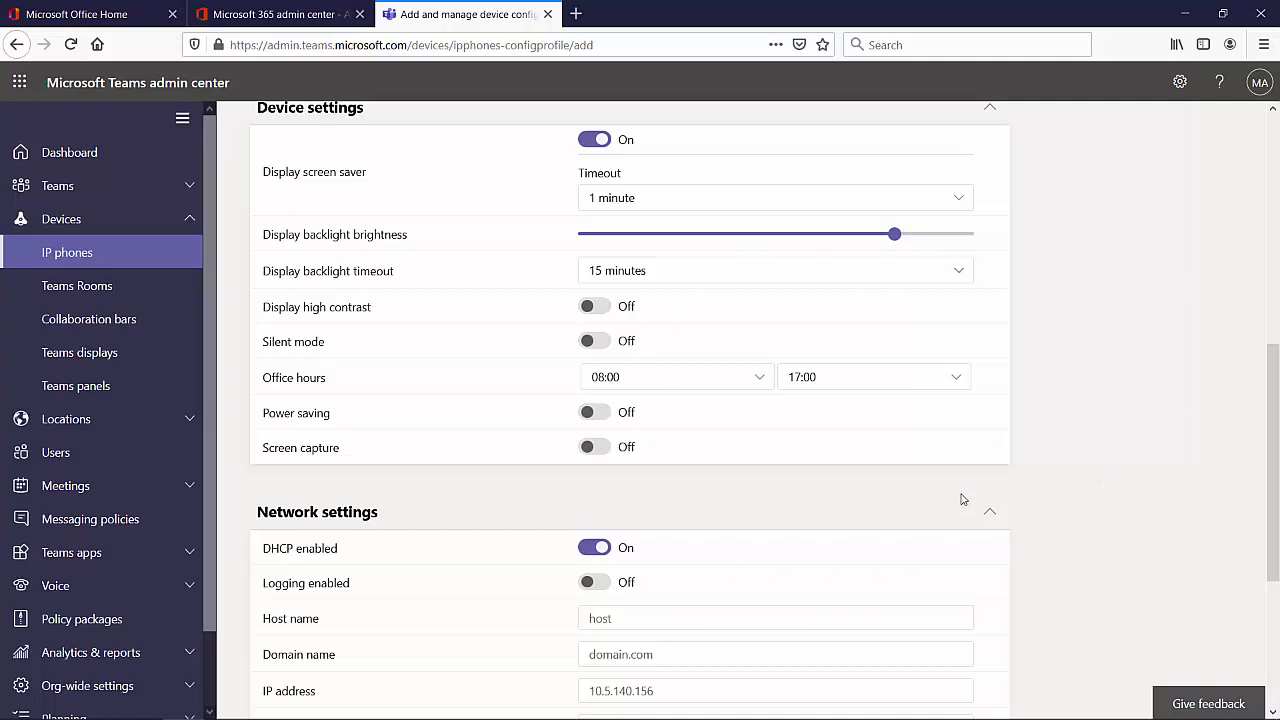
# - Save the BurningIceTech Corp HQ configuration profile from the bottom of the form
pyautogui.scroll(-3, 1007, 466)
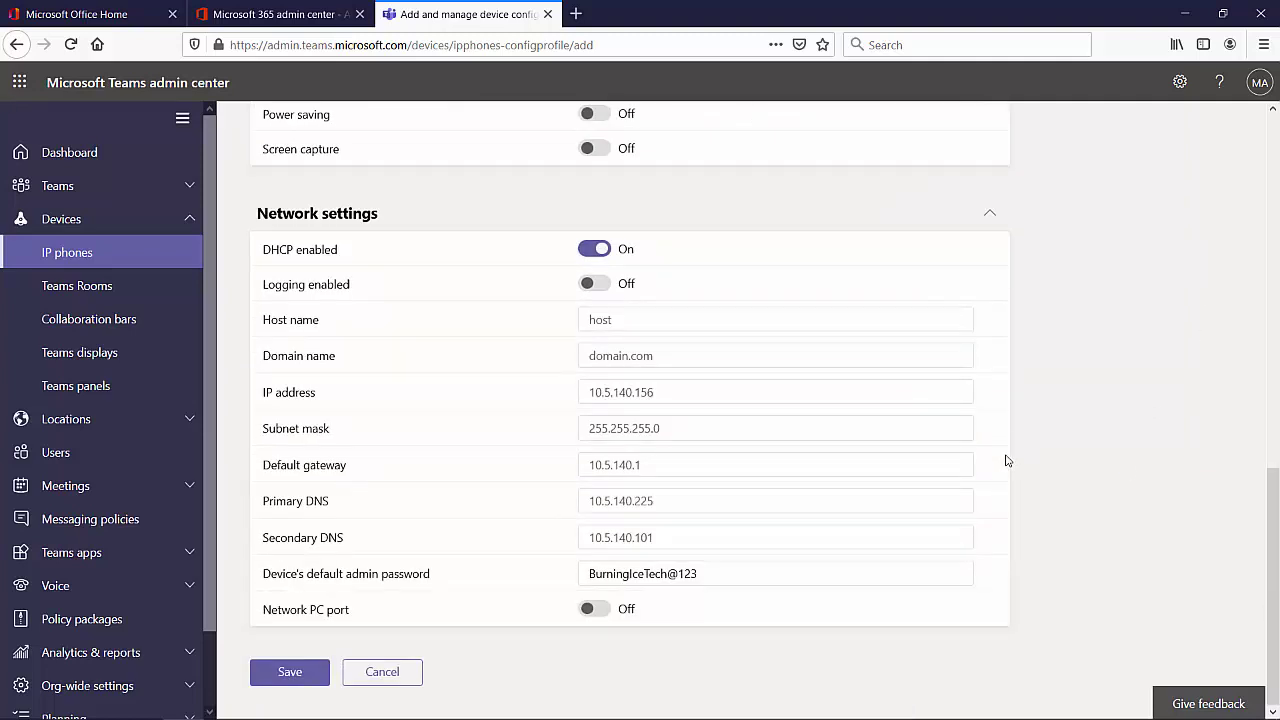
pyautogui.click(288, 672)
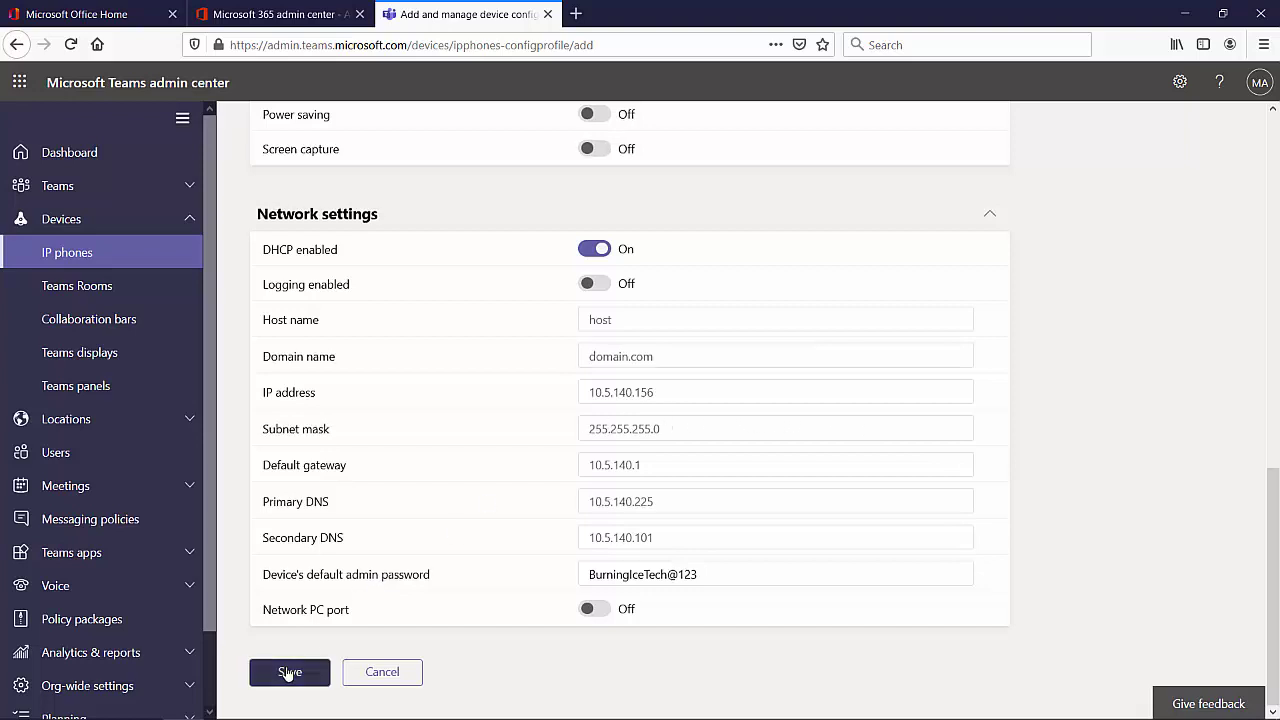